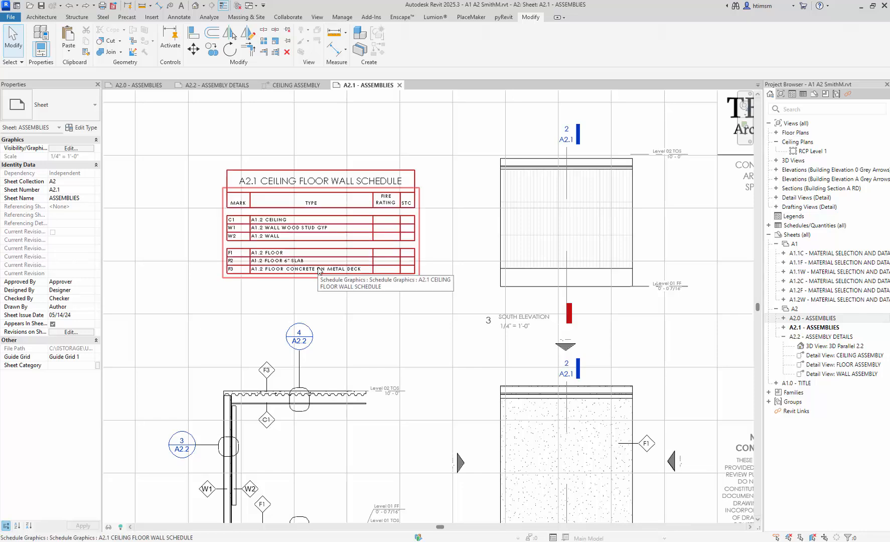
Open the A2.1 CEILING FLOOR WALL SCHEDULE, unhide all its columns and widen the FIRE RATING column.
left_click(319, 270)
double_click(319, 270)
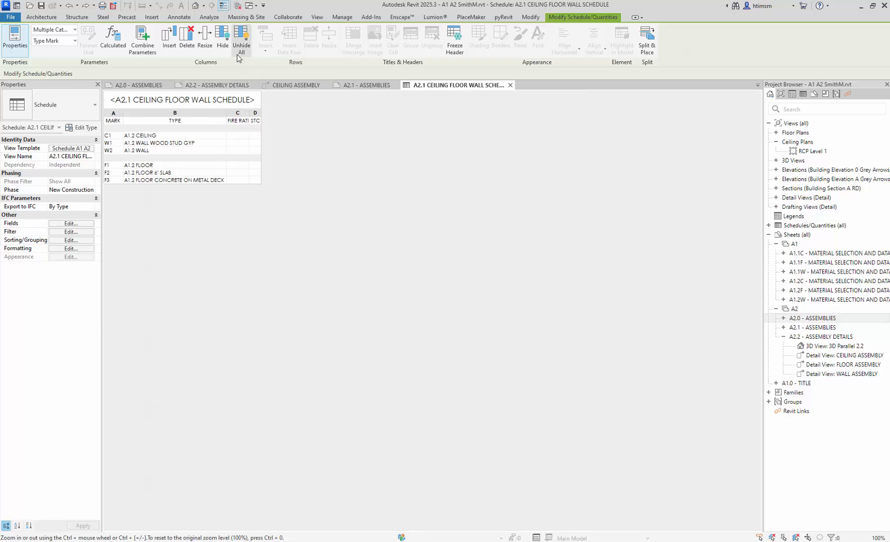
left_click(240, 40)
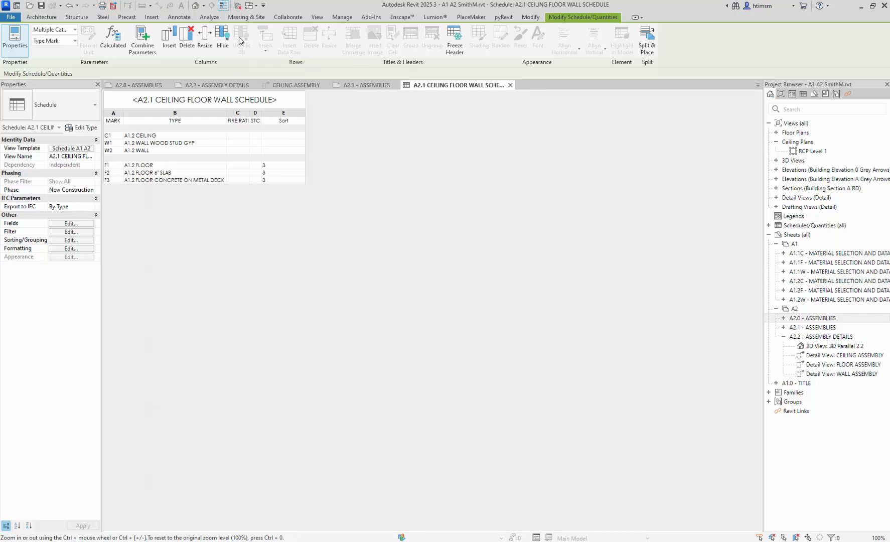
left_click_drag(248, 112, 265, 113)
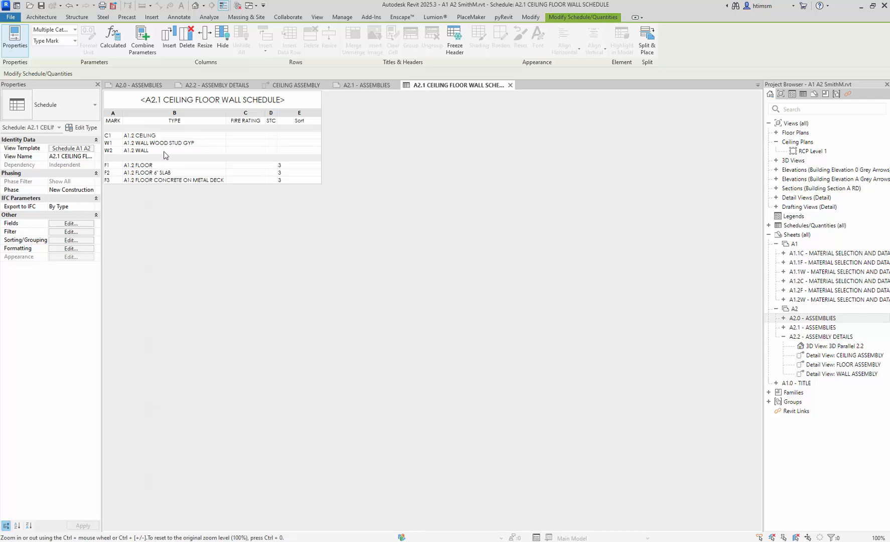
Set the Sort value to 1 for the F3 concrete on metal deck floor and the C1 ceiling.
left_click(285, 180)
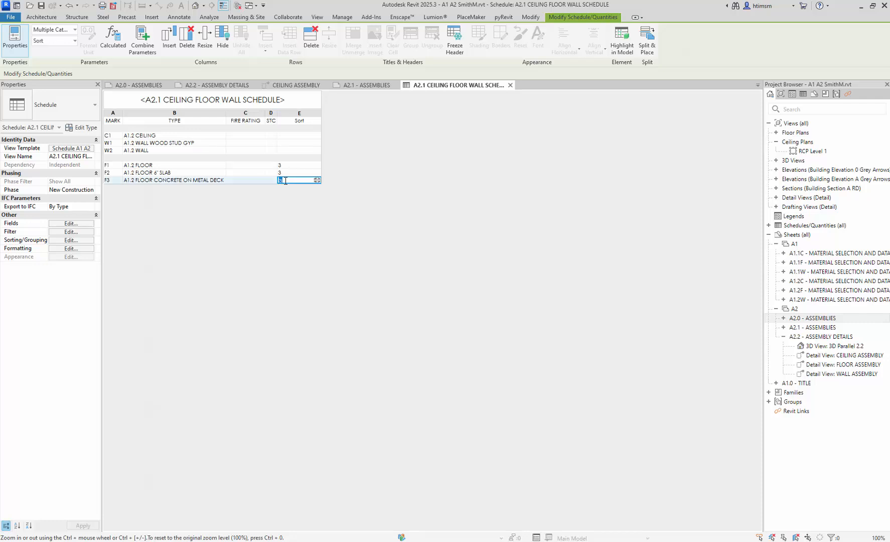
type("1")
left_click(255, 152)
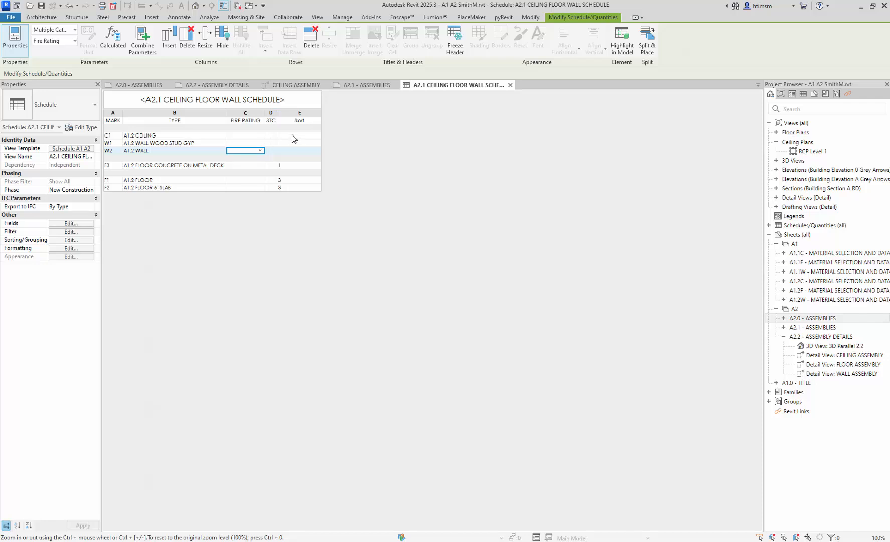
left_click(294, 136)
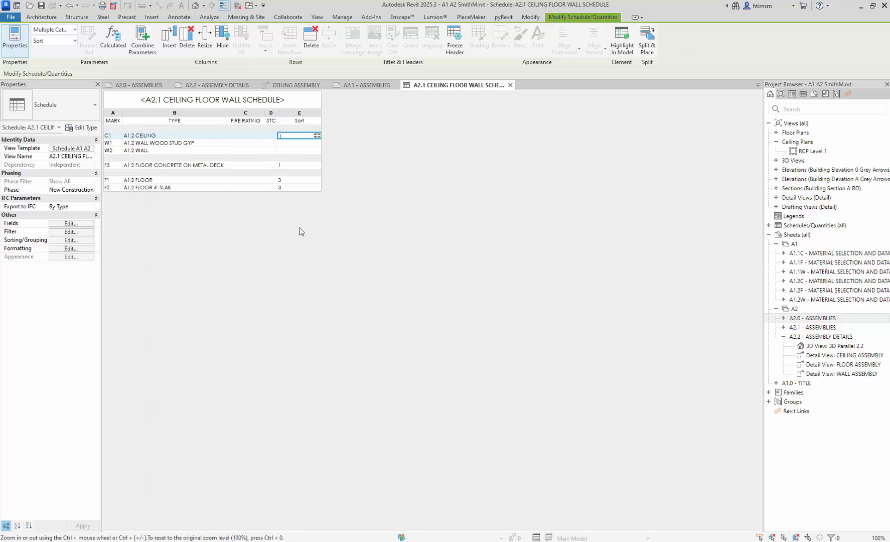
key("Return")
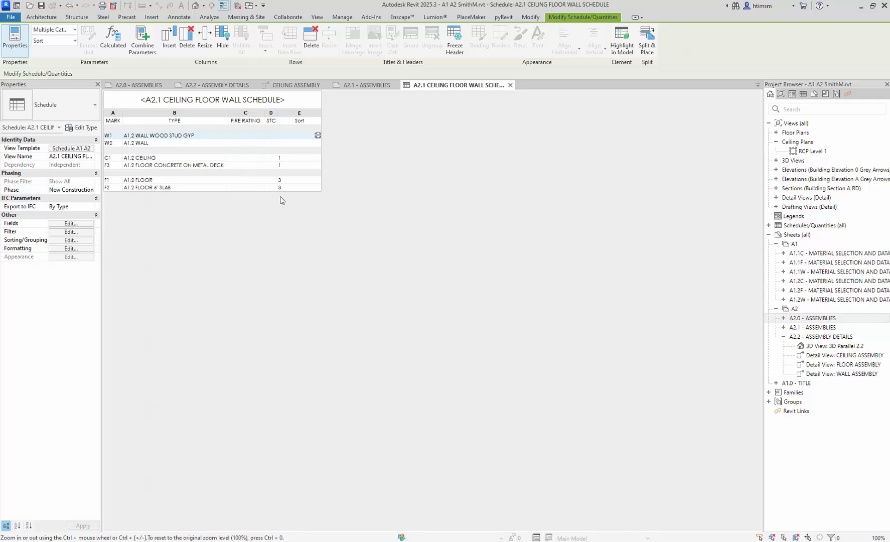
Set the Sort value to 2 for the W1 wood stud gyp wall and the W2 wall.
left_click(289, 145)
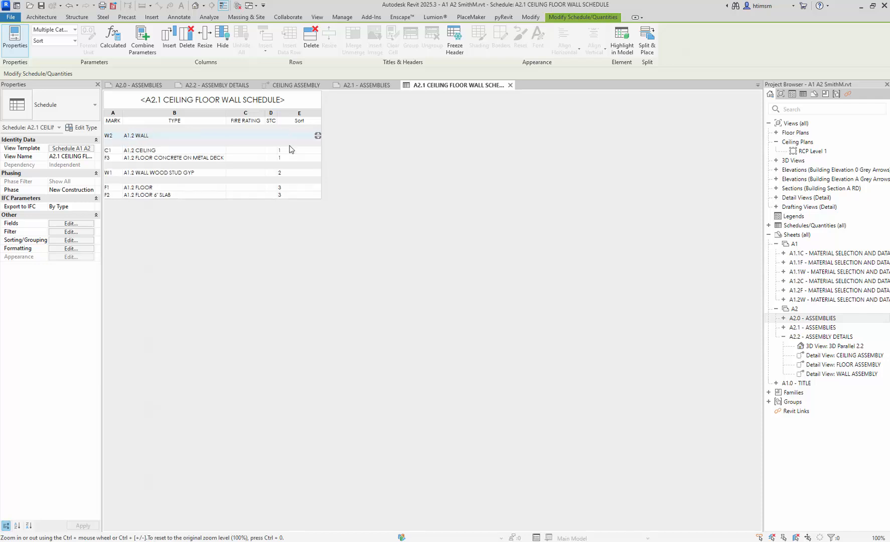
type("2")
left_click(245, 180)
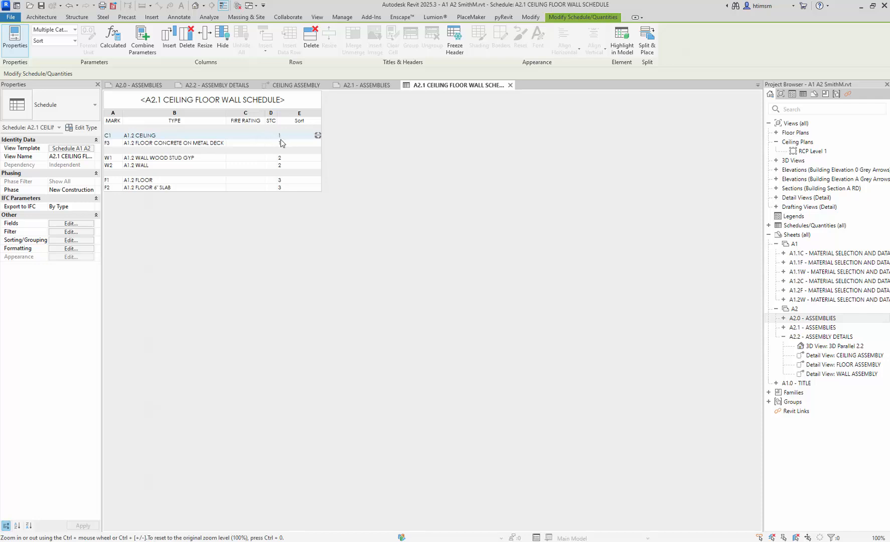
Change the mark of the A1.2 CEILING row to FC1.
left_click(107, 136)
type("F")
left_click(189, 174)
left_click(456, 285)
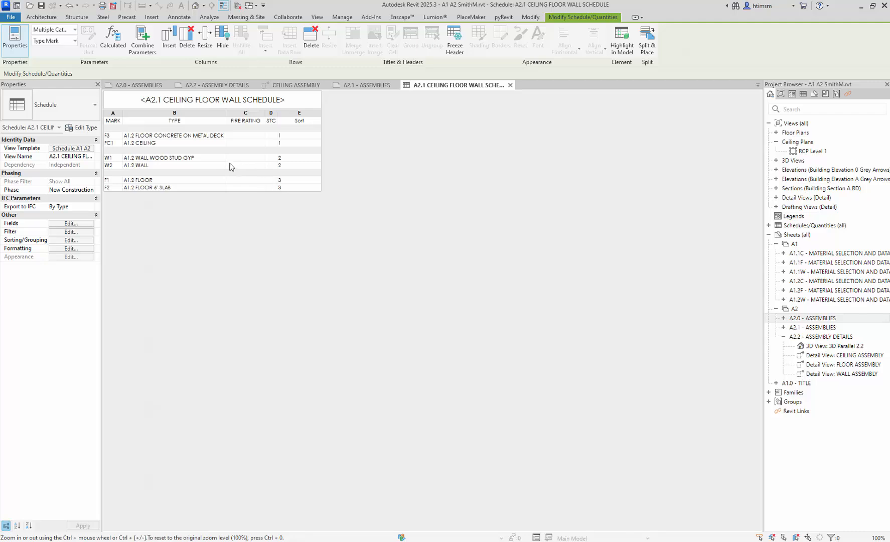
Examine the GA WP 5513 wall assembly on sheet A2.0, dismissing the save reminder, and return to the schedule.
double_click(812, 319)
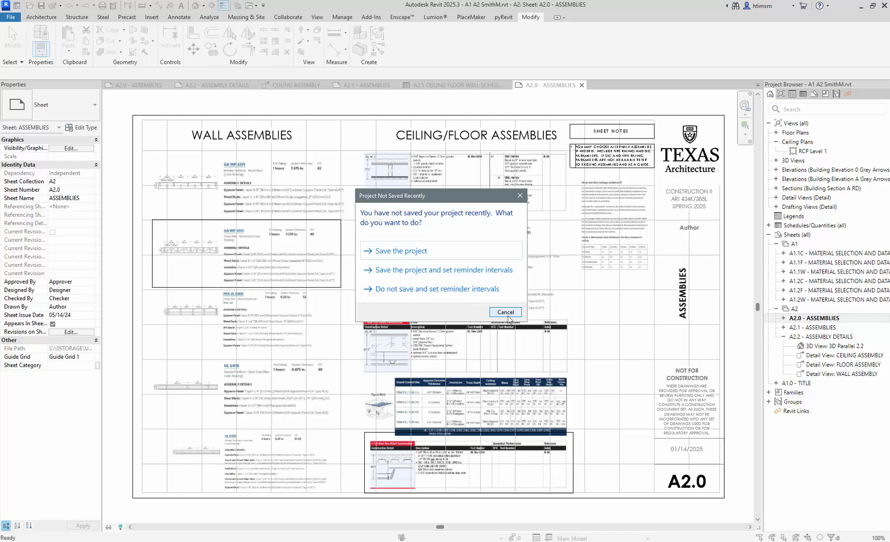
left_click(506, 312)
left_click(303, 246)
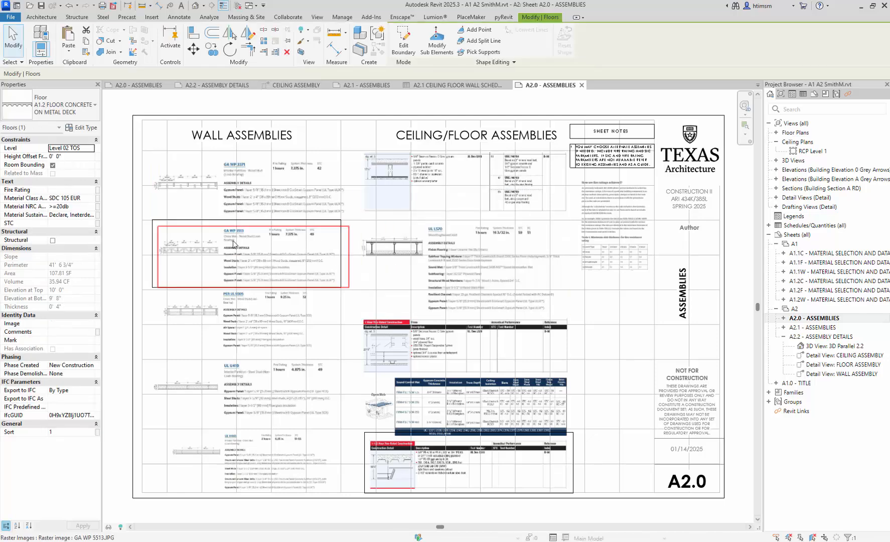
scroll(232, 241, "up", 3)
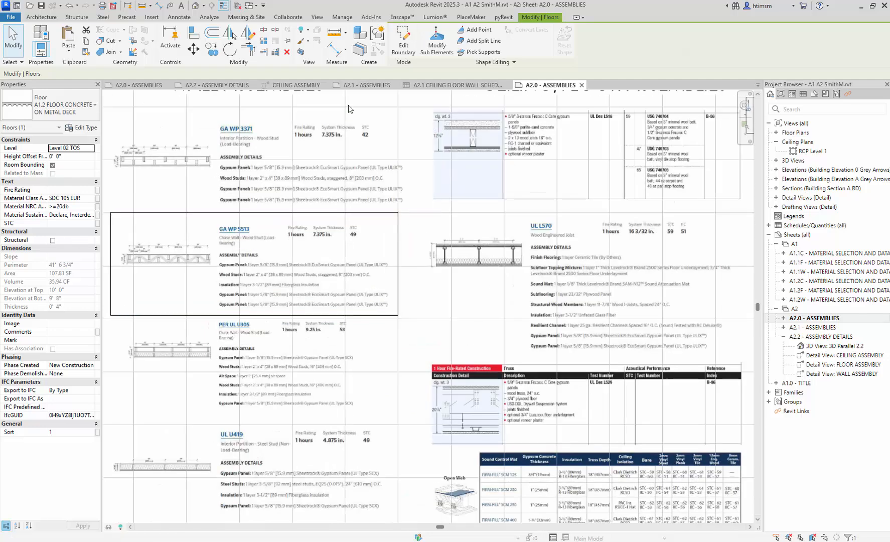
left_click(454, 84)
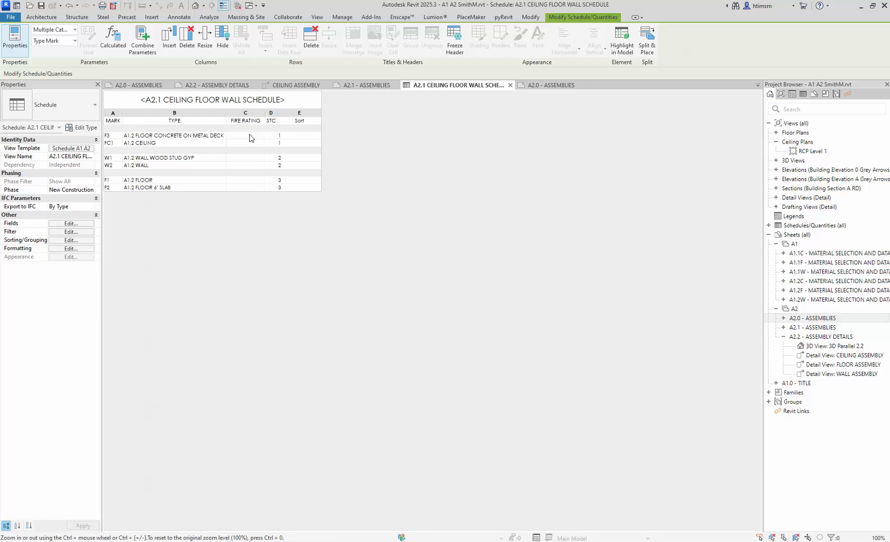
Enter GA WP 5513 1HR as the fire rating in the F3 row and cut the text out of that cell.
left_click(249, 135)
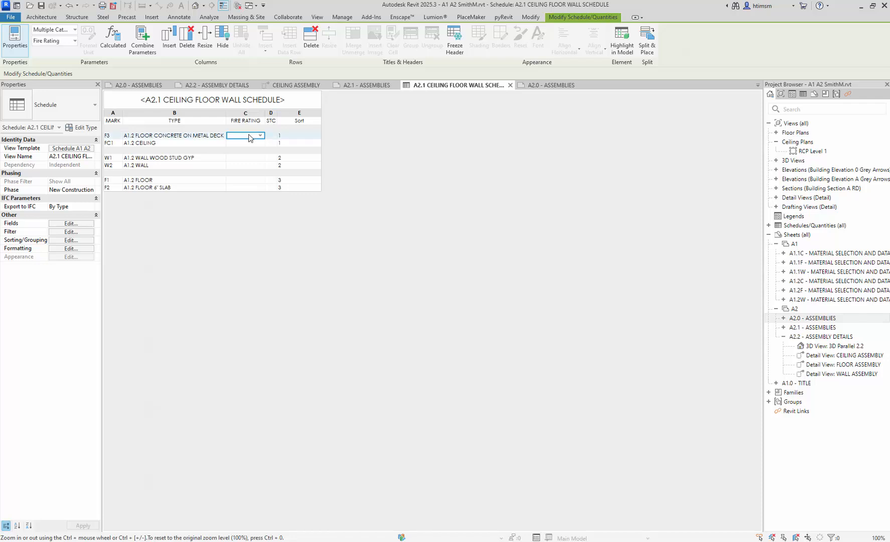
type("G")
type("A W")
type("P 5513")
type(" 1")
type(" HR")
mouse_move(255, 135)
left_mouse_down()
mouse_move(228, 135)
mouse_move(267, 135)
left_mouse_up()
key("Delete")
Paste GA WP 5513 1HR as the fire rating of the W1 wood stud gyp wall and widen the FIRE RATING column.
left_click(259, 158)
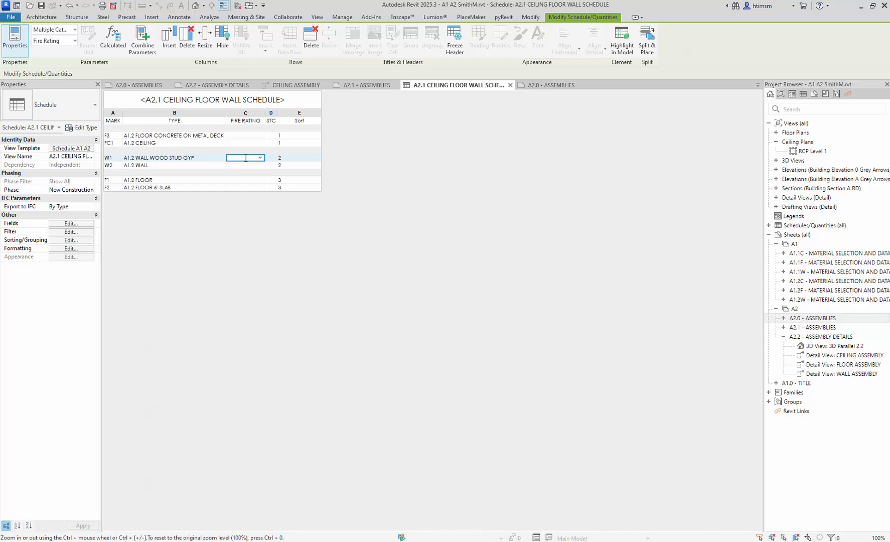
key("ctrl+v")
left_click(278, 221)
left_click_drag(265, 112, 282, 112)
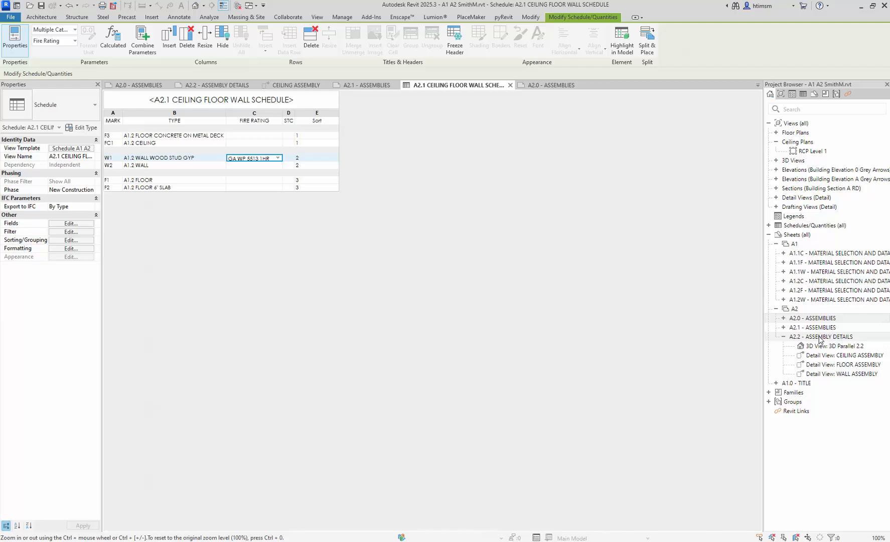
Look up the STC of GA WP 5513 on sheet A2.0, set the W1 wall's STC to 49 and widen the STC column.
left_click(813, 319)
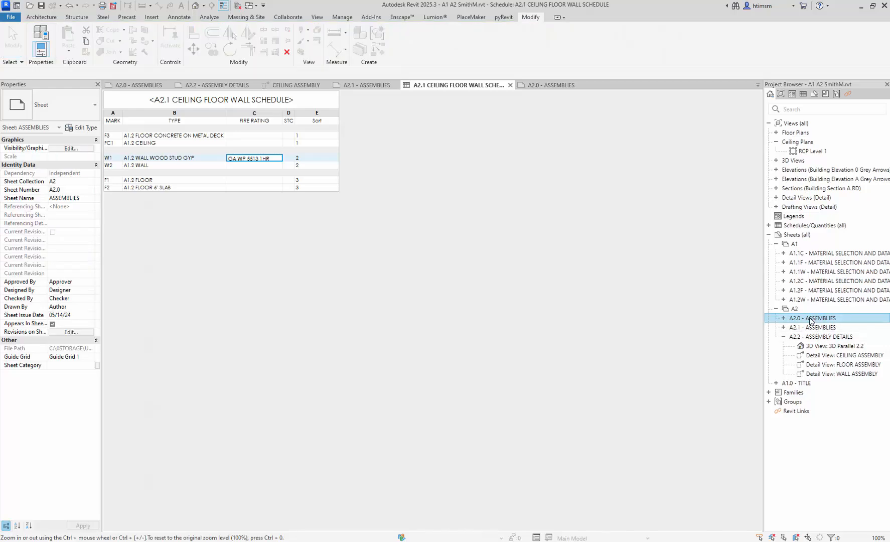
double_click(802, 318)
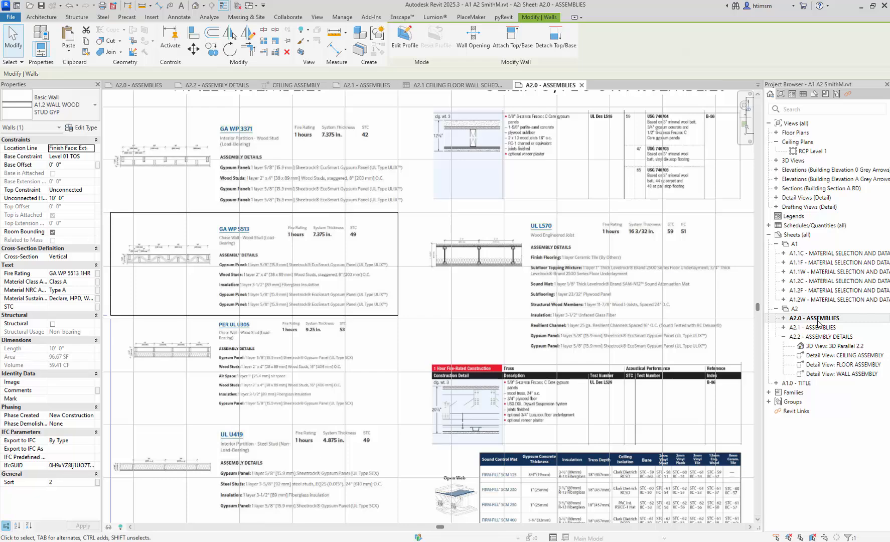
left_click(452, 85)
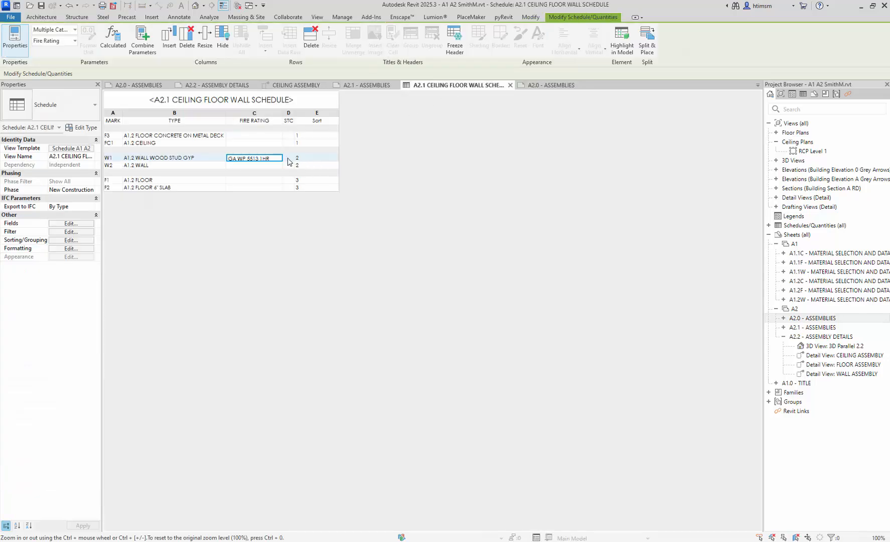
left_click(288, 158)
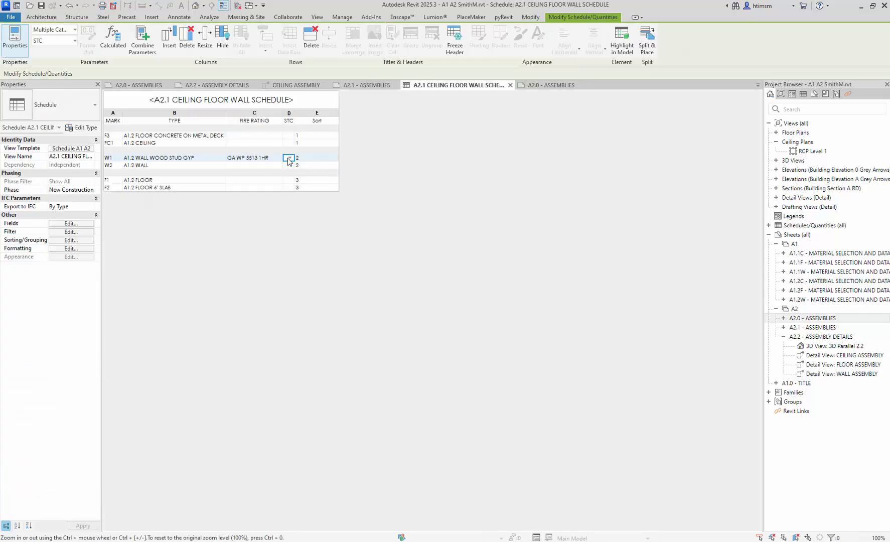
left_click(289, 158)
left_click(469, 259)
left_click_drag(295, 113, 299, 111)
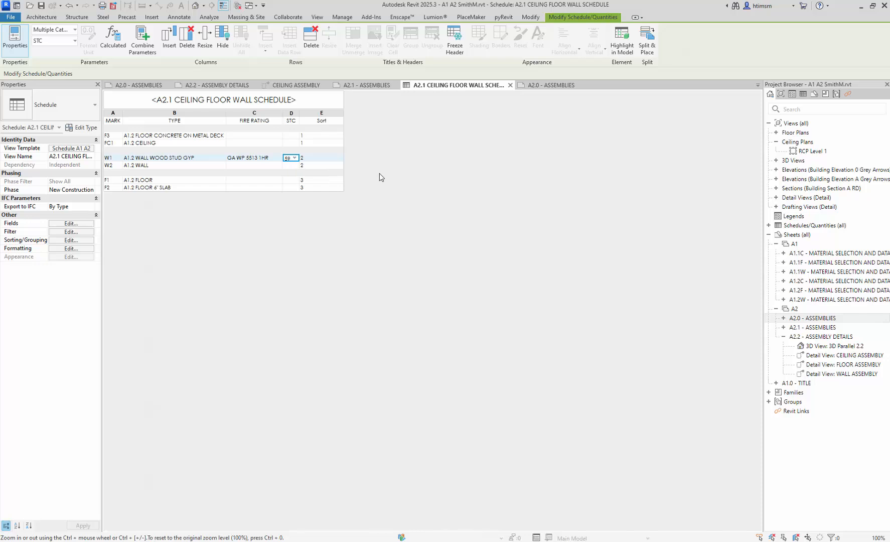
left_click(287, 158)
left_click(389, 197)
Hide the schedule's Sort column and return to sheet A2.1 to review the placed schedule.
left_click(329, 115)
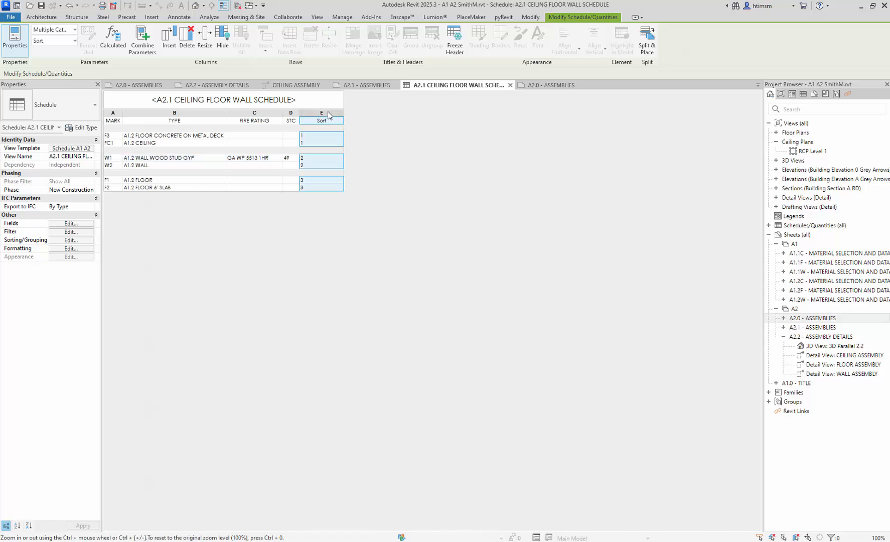
left_click(221, 38)
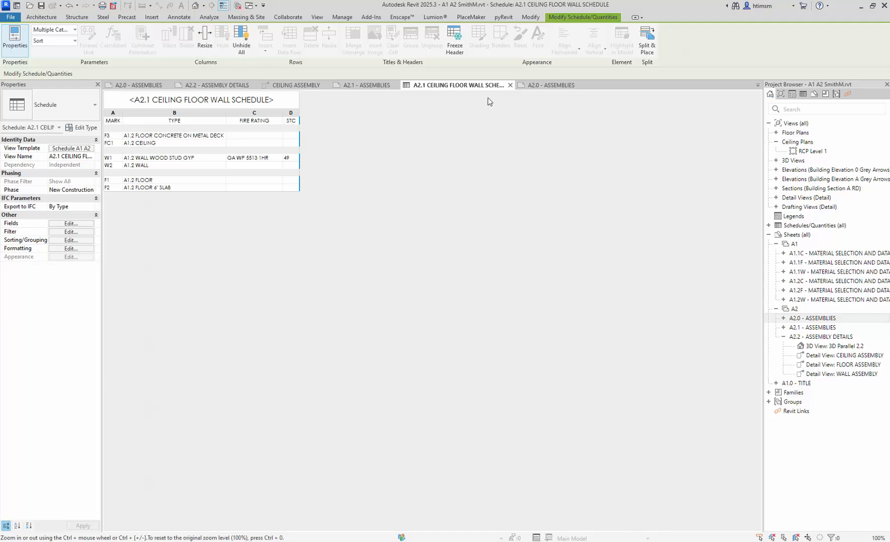
left_click(366, 85)
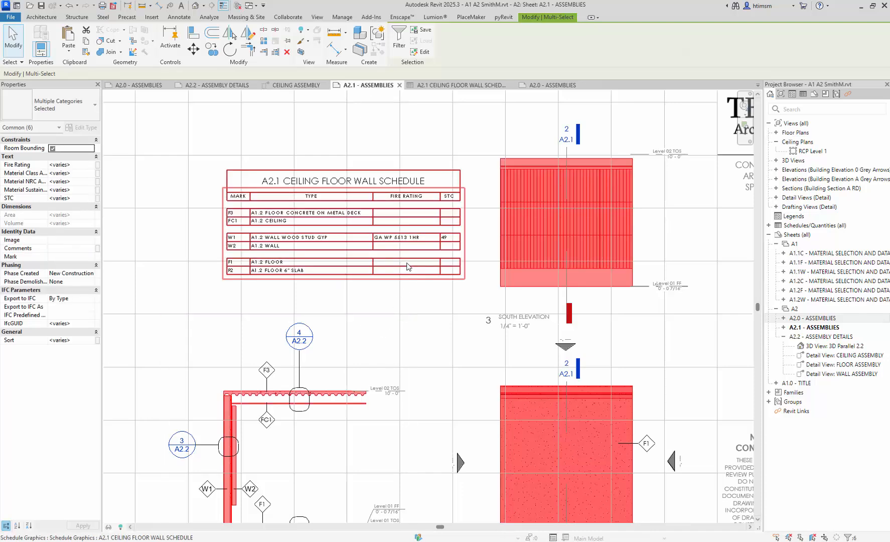
scroll(401, 234, "up", 1)
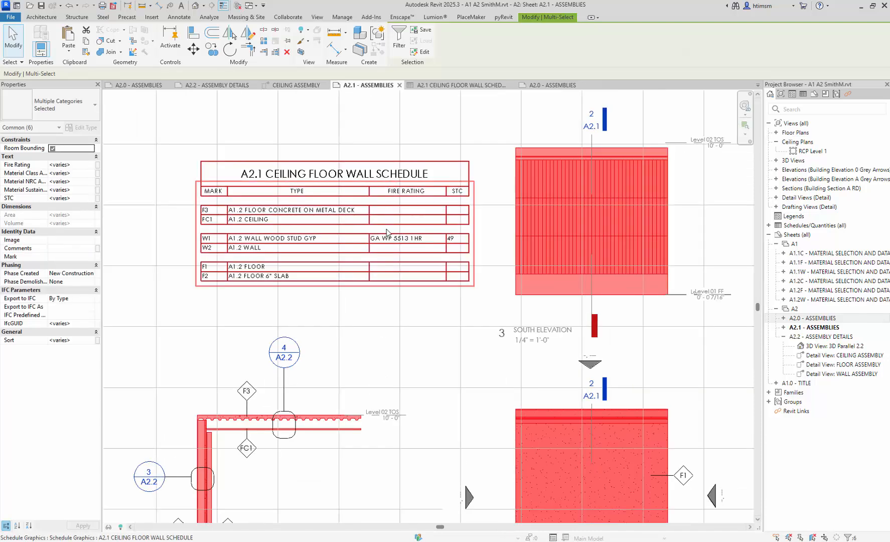